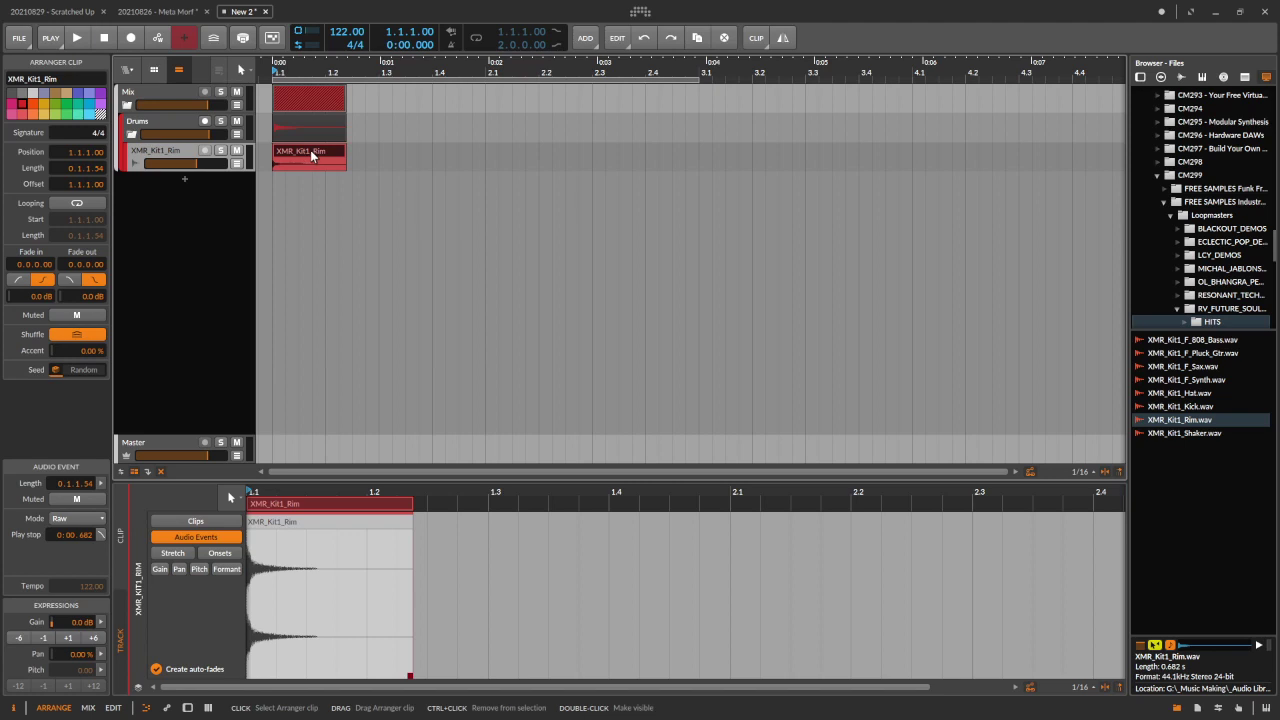
Play back the XMR_Kit1_Rim clip at bar 1 to hear the rim hit.
{"action": "key", "text": "space"}
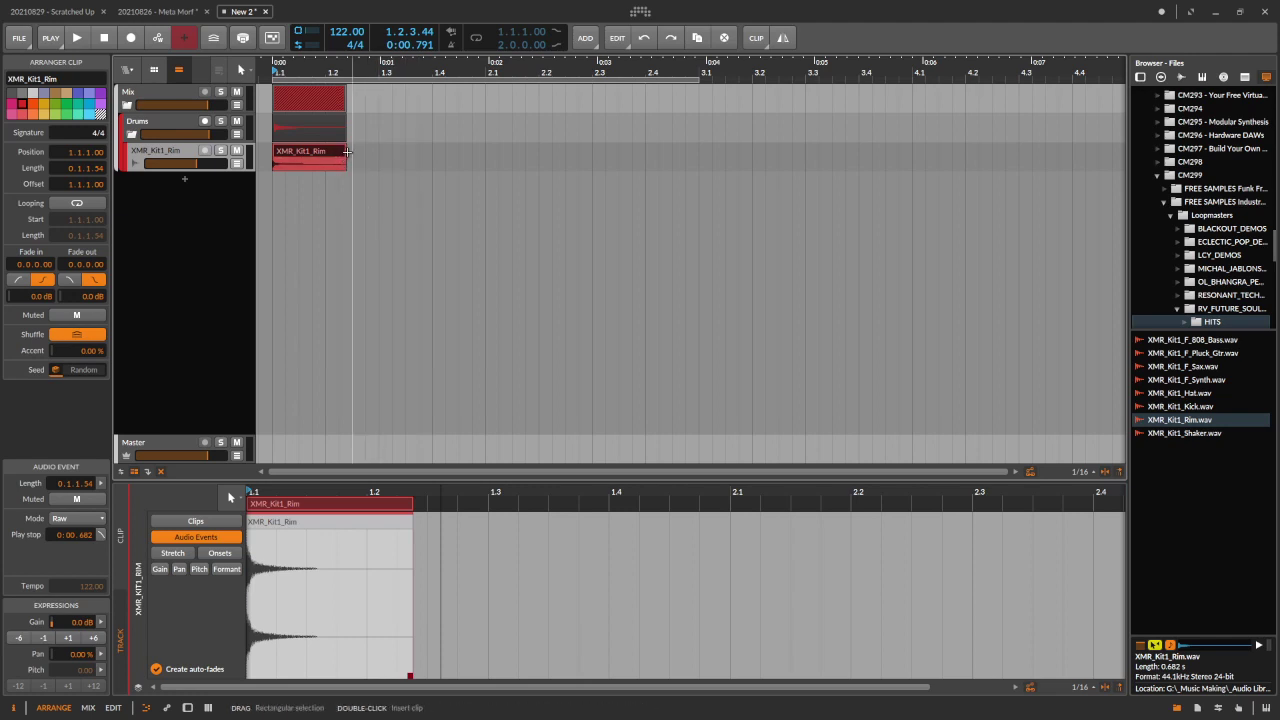
Trim the rim clip to a quarter note and duplicate it into three quarter-note hits.
{"action": "left_click_drag", "start_coordinate": [344, 151], "coordinate": [319, 154]}
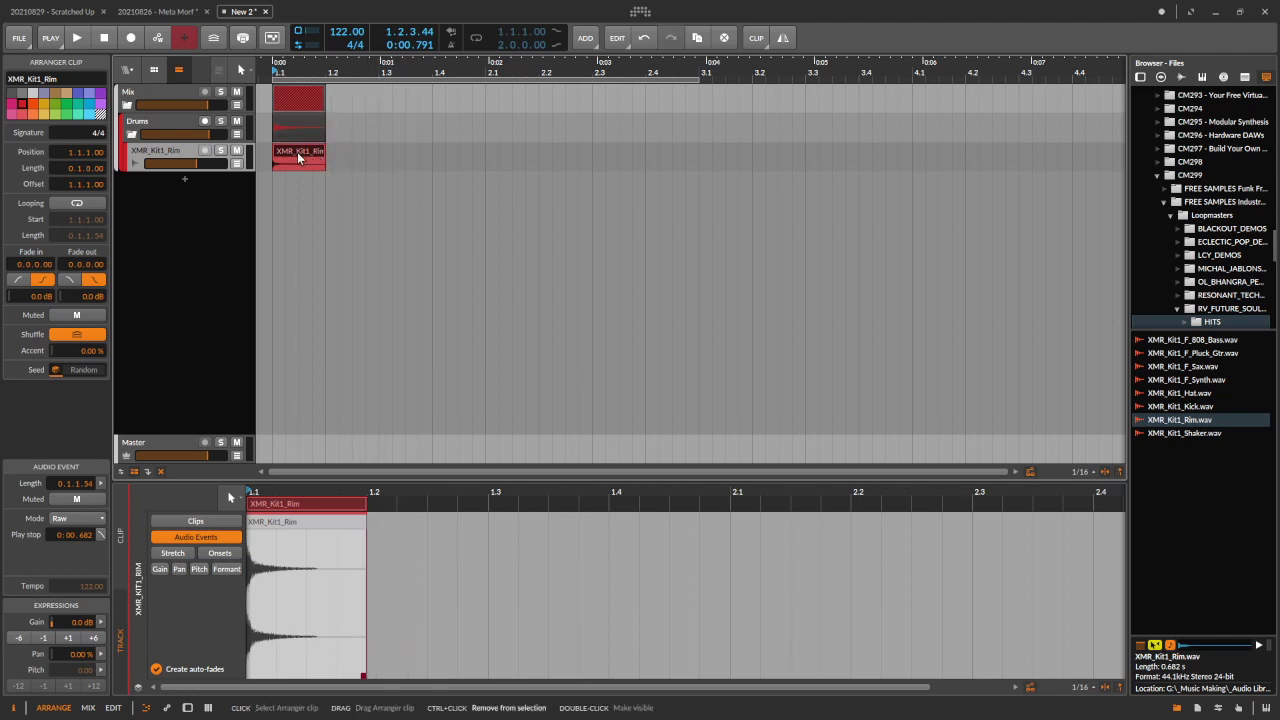
{"action": "key", "text": "ctrl+d"}
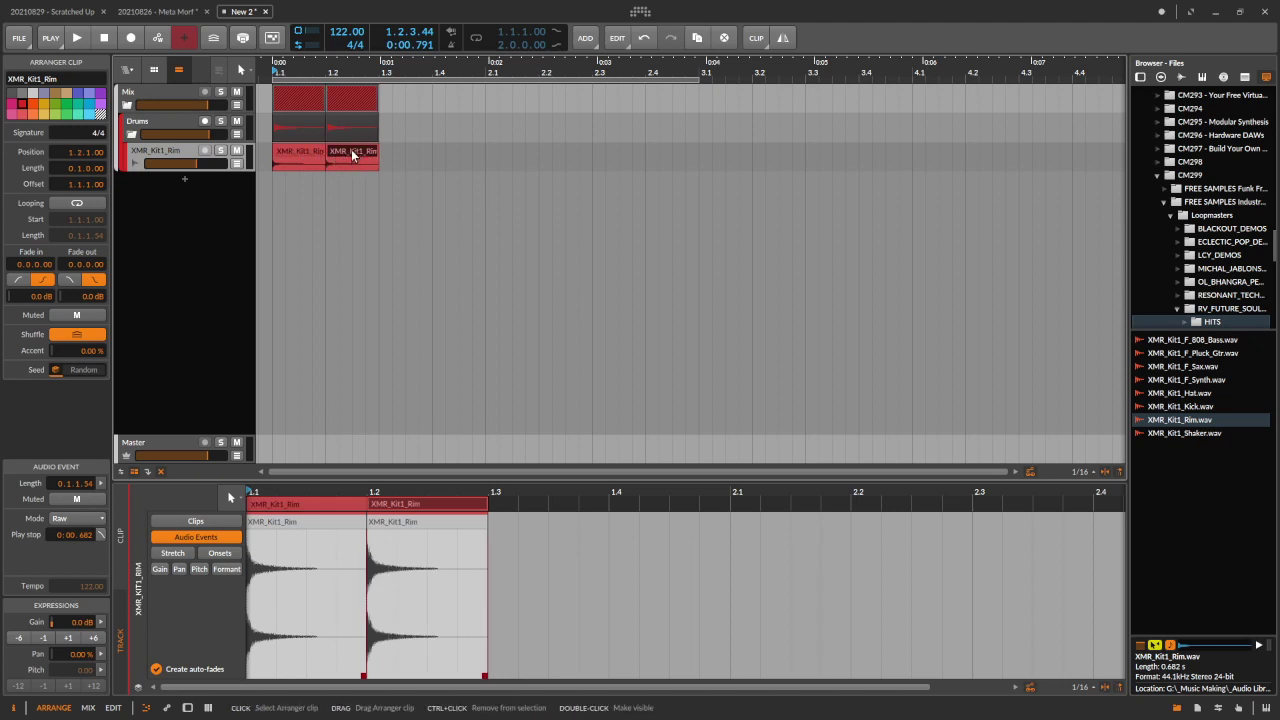
{"action": "left_click_drag", "start_coordinate": [352, 155], "coordinate": [432, 151]}
{"action": "key", "text": "Escape"}
{"action": "key", "text": "ctrl+d"}
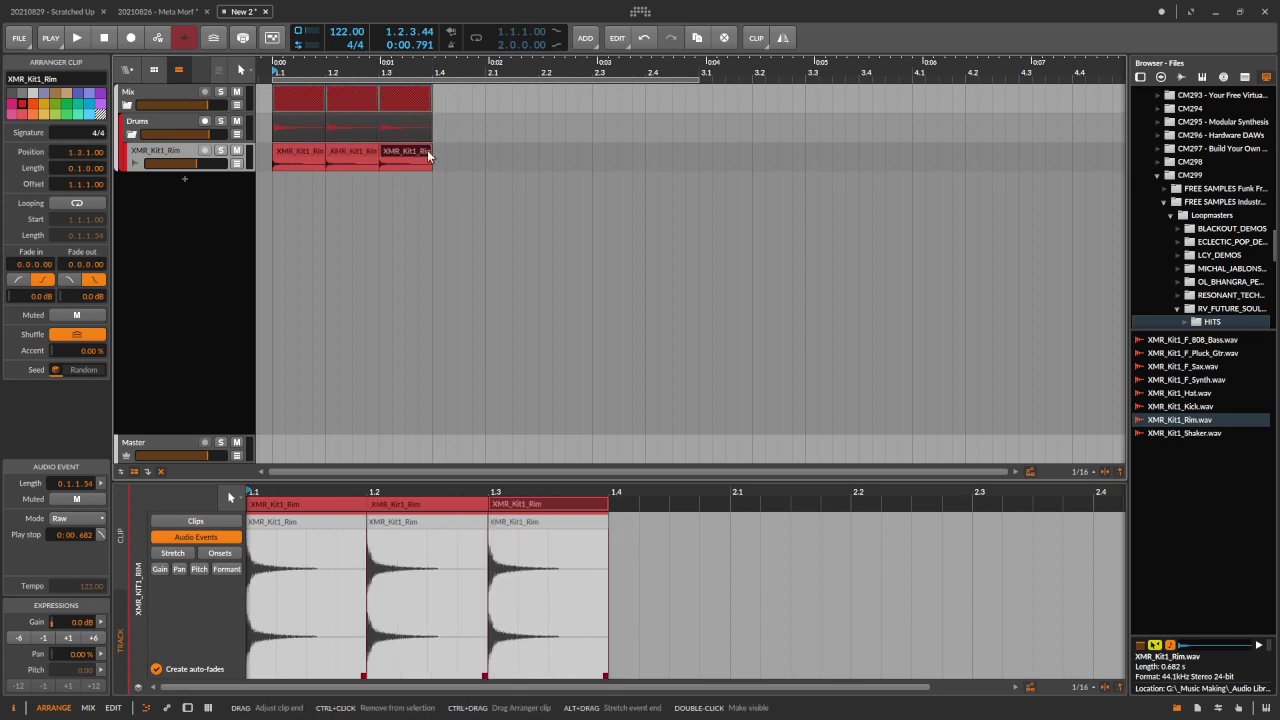
Shorten the third hit to an eighth note and repeat eighth-note copies into bar 2.
{"action": "left_click_drag", "start_coordinate": [432, 155], "coordinate": [398, 153]}
{"action": "key", "text": "ctrl+d"}
{"action": "key", "text": "ctrl+d"}
{"action": "key", "text": "ctrl+d"}
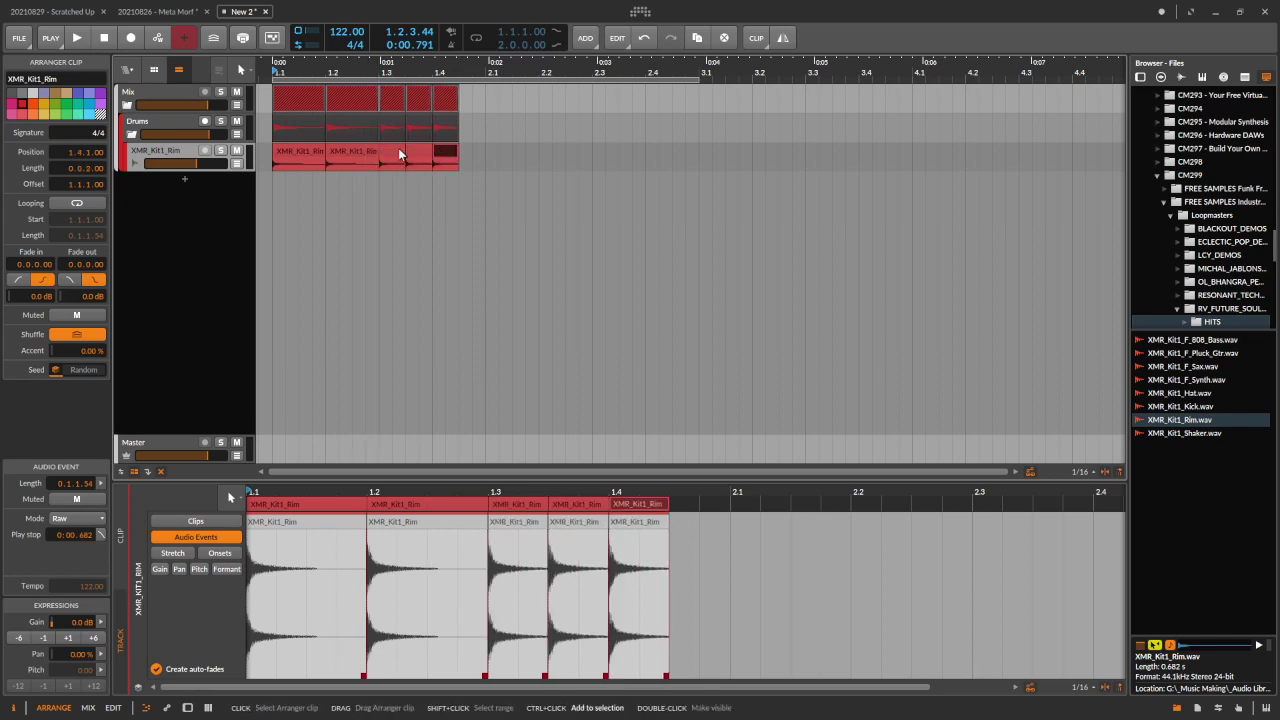
{"action": "key", "text": "ctrl+d"}
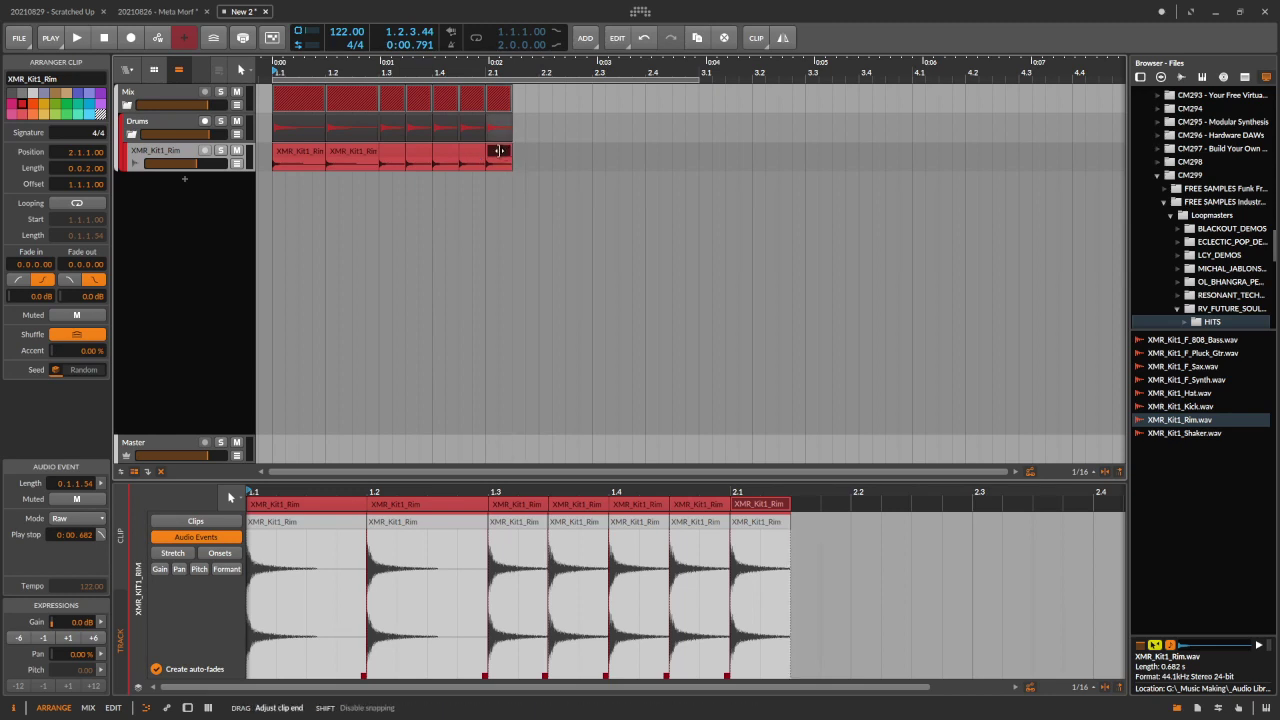
Halve the clip at 2.1 to a sixteenth and repeat sixteenth copies up to beat 2.3.
{"action": "left_click_drag", "start_coordinate": [511, 151], "coordinate": [498, 151]}
{"action": "key", "text": "ctrl+d"}
{"action": "key", "text": "ctrl+d"}
{"action": "key", "text": "ctrl+d"}
{"action": "key", "text": "ctrl+d"}
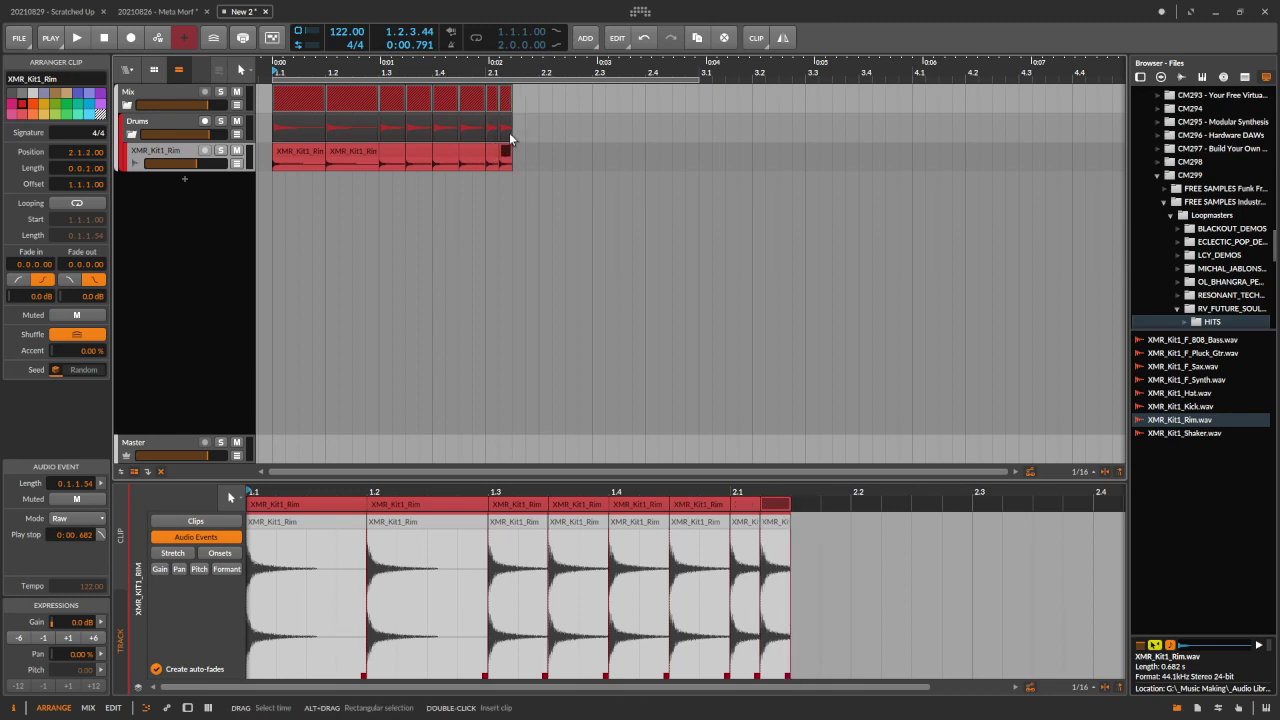
{"action": "key", "text": "ctrl+d"}
{"action": "key", "text": "ctrl+d"}
{"action": "key", "text": "ctrl+d"}
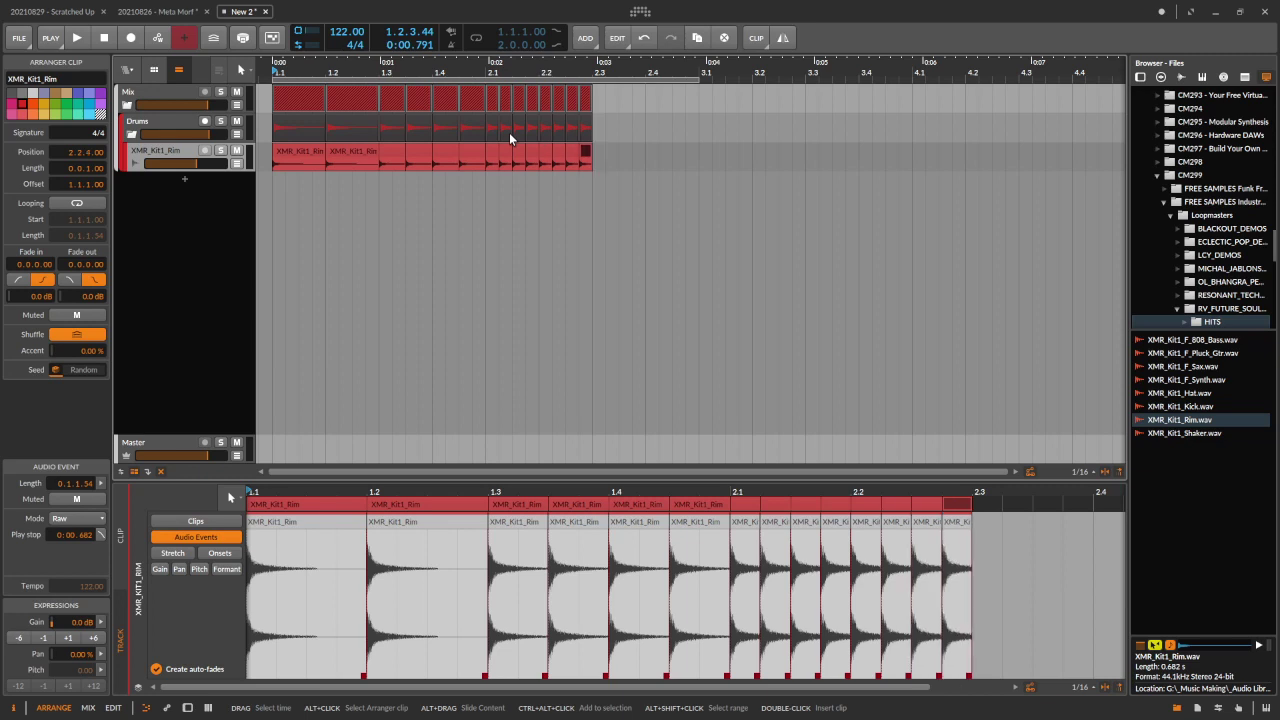
{"action": "key", "text": "ctrl+d"}
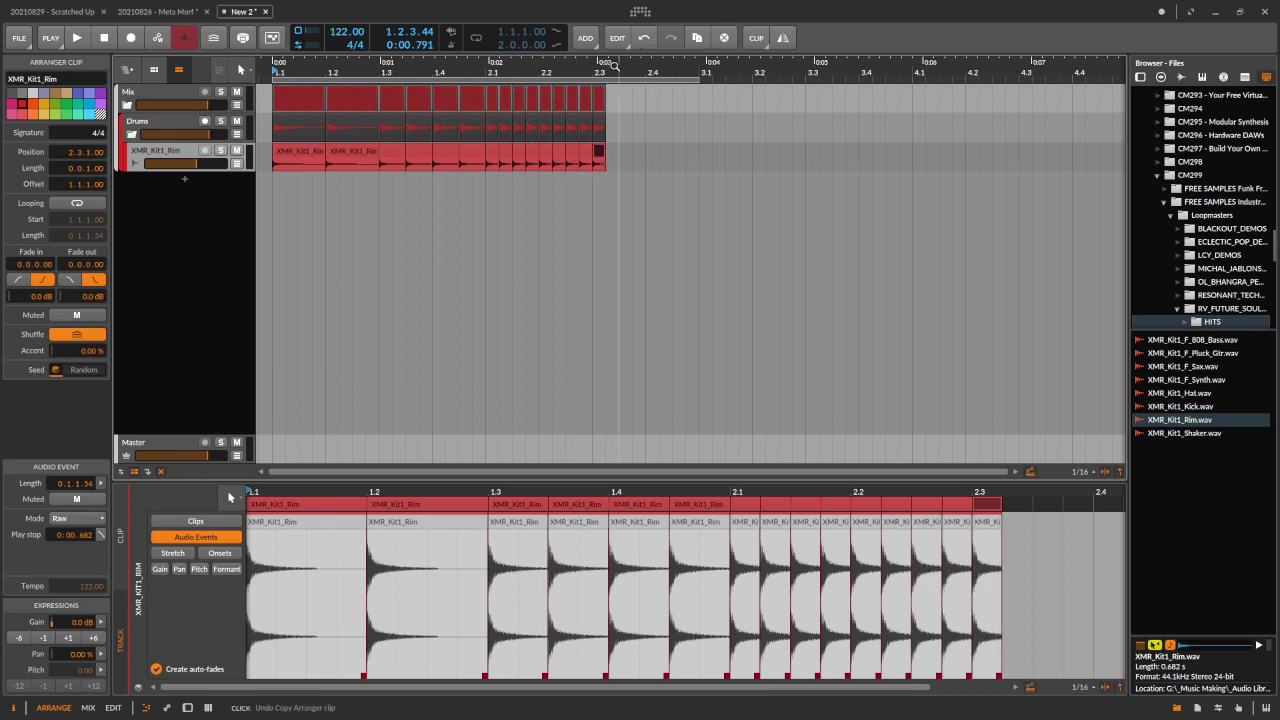
{"action": "left_click_drag", "start_coordinate": [632, 62], "coordinate": [366, 152]}
Duplicate the tiny rim clip at 2.3 repeatedly until the copies reach bar 3.
{"action": "left_click", "coordinate": [345, 157]}
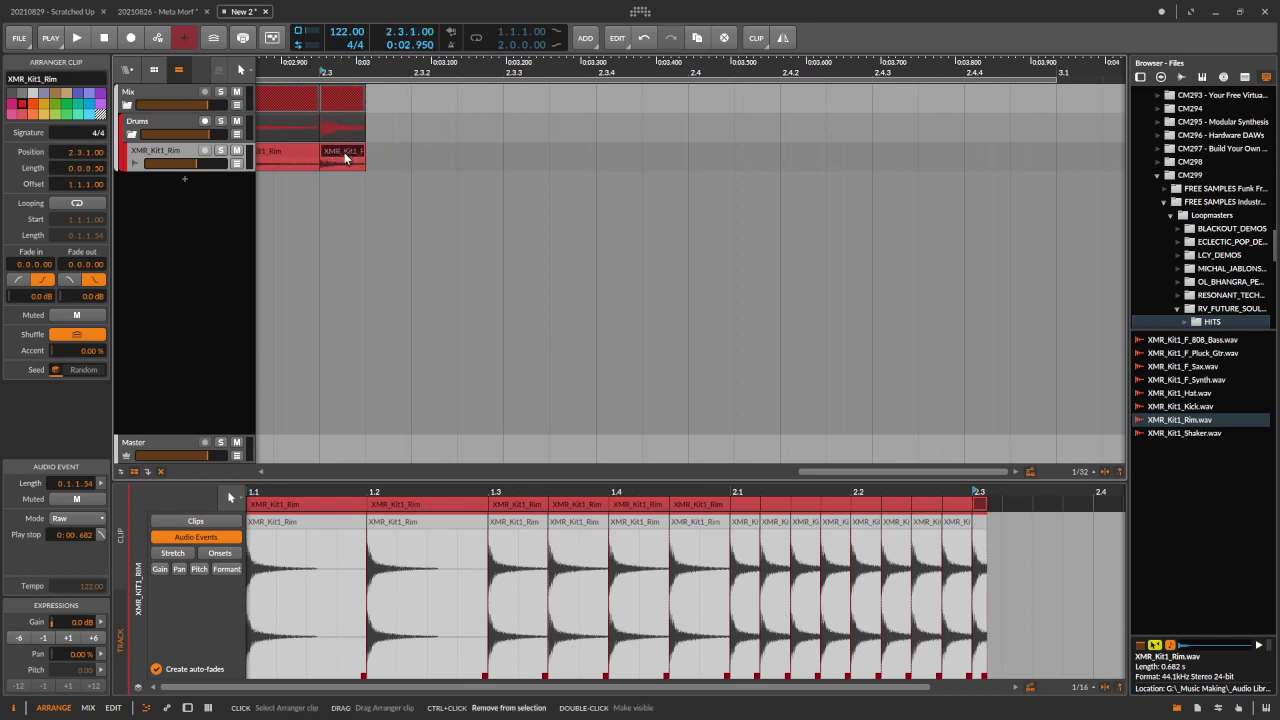
{"action": "key", "text": "ctrl+d"}
{"action": "key", "text": "ctrl+d"}
{"action": "key", "text": "ctrl+d"}
{"action": "key", "text": "ctrl+d"}
{"action": "key", "text": "ctrl+d"}
{"action": "key", "text": "ctrl+d"}
{"action": "key", "text": "ctrl+d"}
{"action": "key", "text": "ctrl+d"}
{"action": "key", "text": "ctrl+d"}
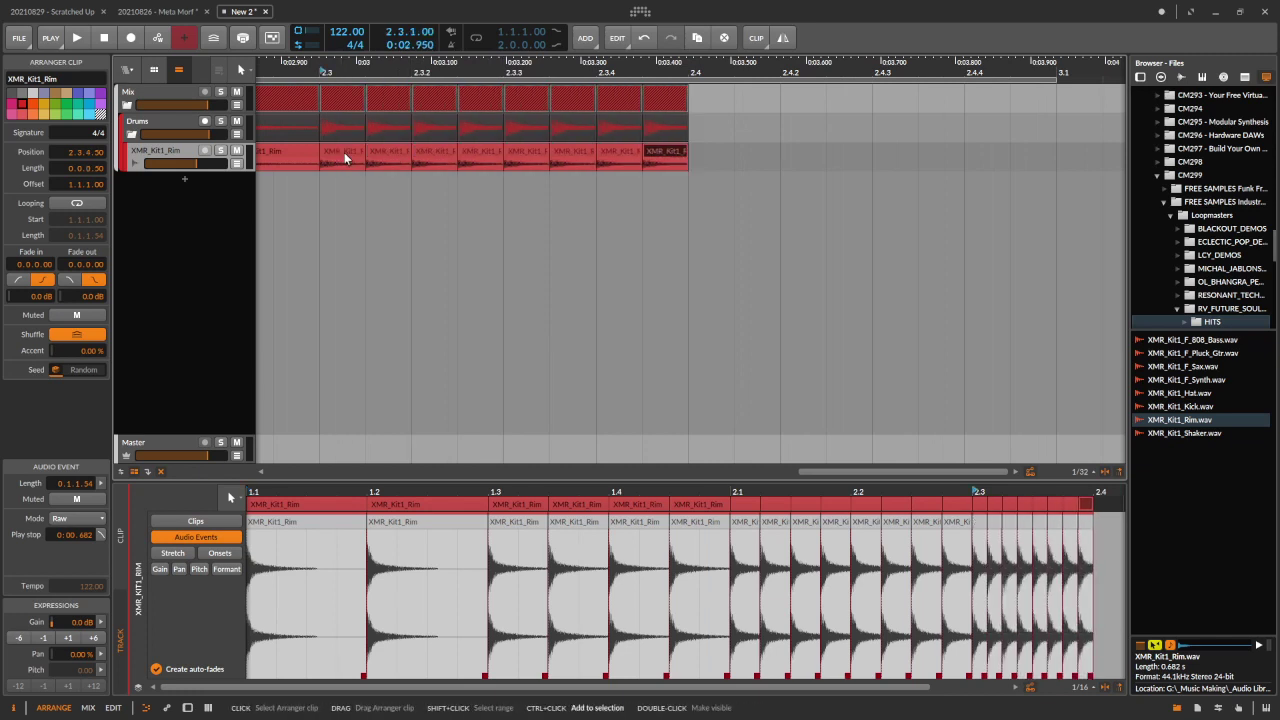
{"action": "key", "text": "ctrl+d"}
{"action": "key", "text": "ctrl+d"}
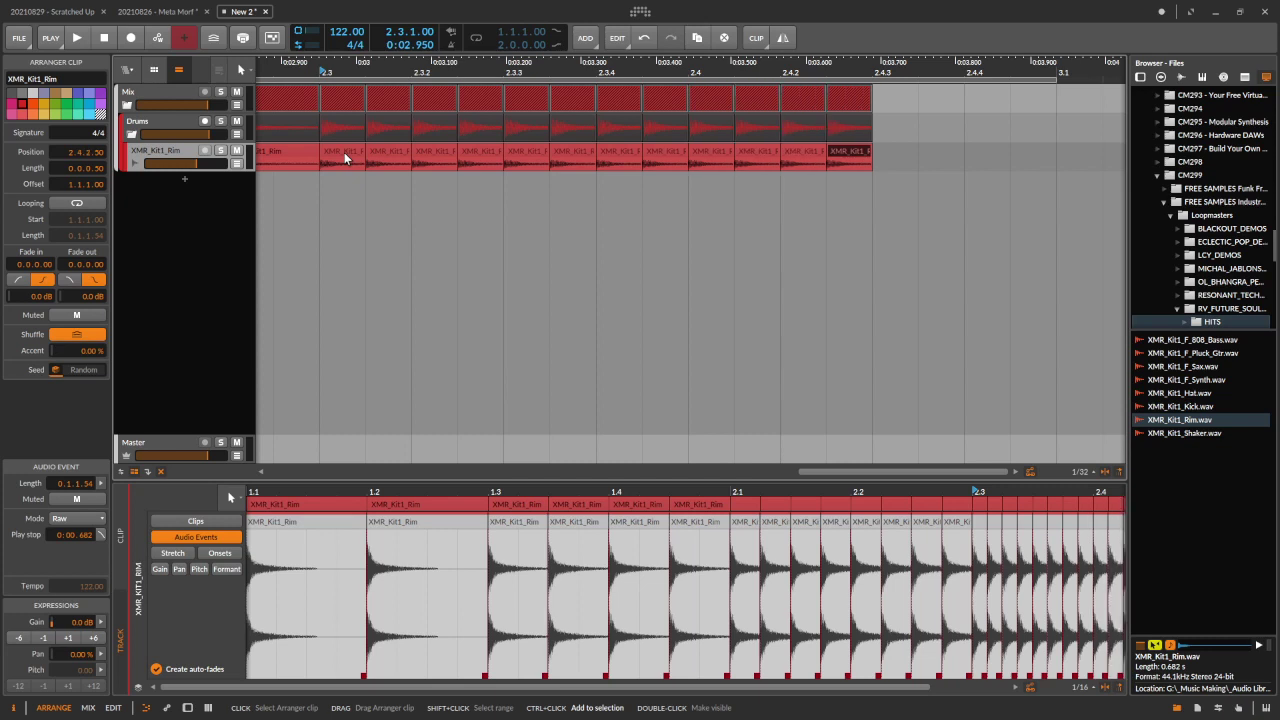
{"action": "scroll", "coordinate": [589, 94], "scroll_direction": "down", "scroll_amount": 5}
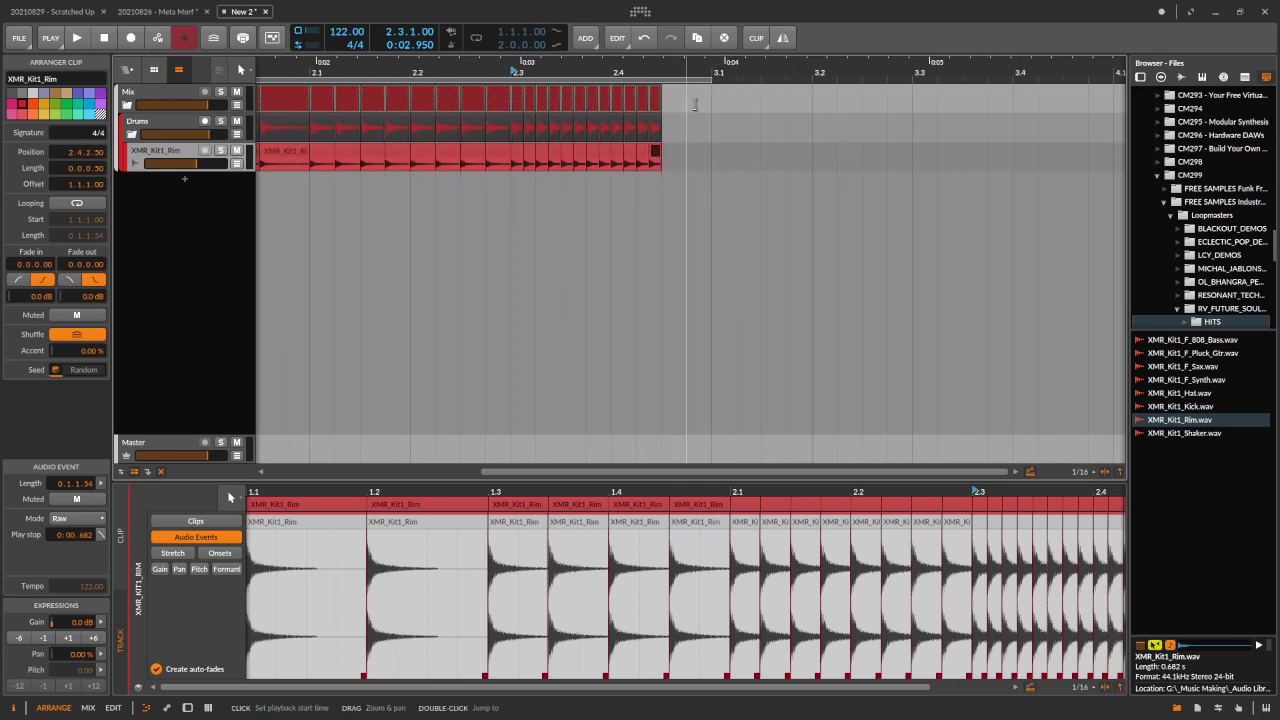
{"action": "key", "text": "ctrl+d"}
{"action": "key", "text": "ctrl+d"}
{"action": "key", "text": "ctrl+d"}
{"action": "key", "text": "ctrl+d"}
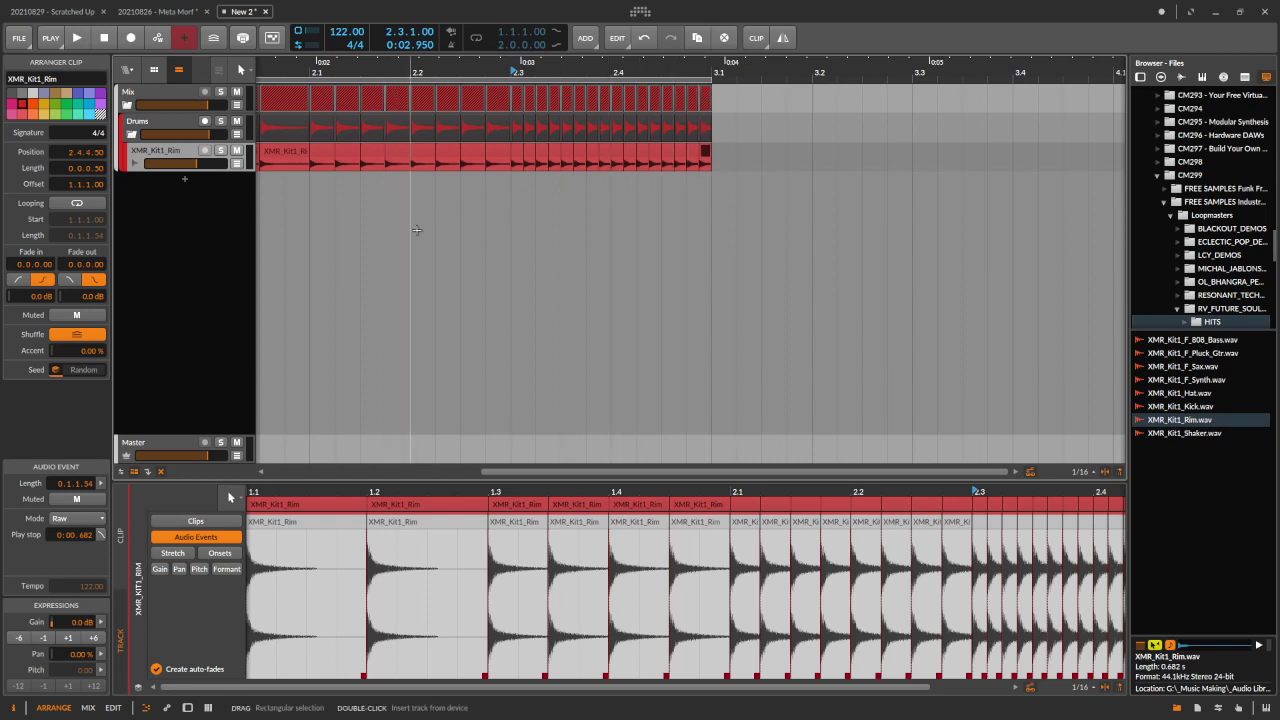
Play the riser from the song start, stop it, and zoom out to view it all.
{"action": "key", "text": "space"}
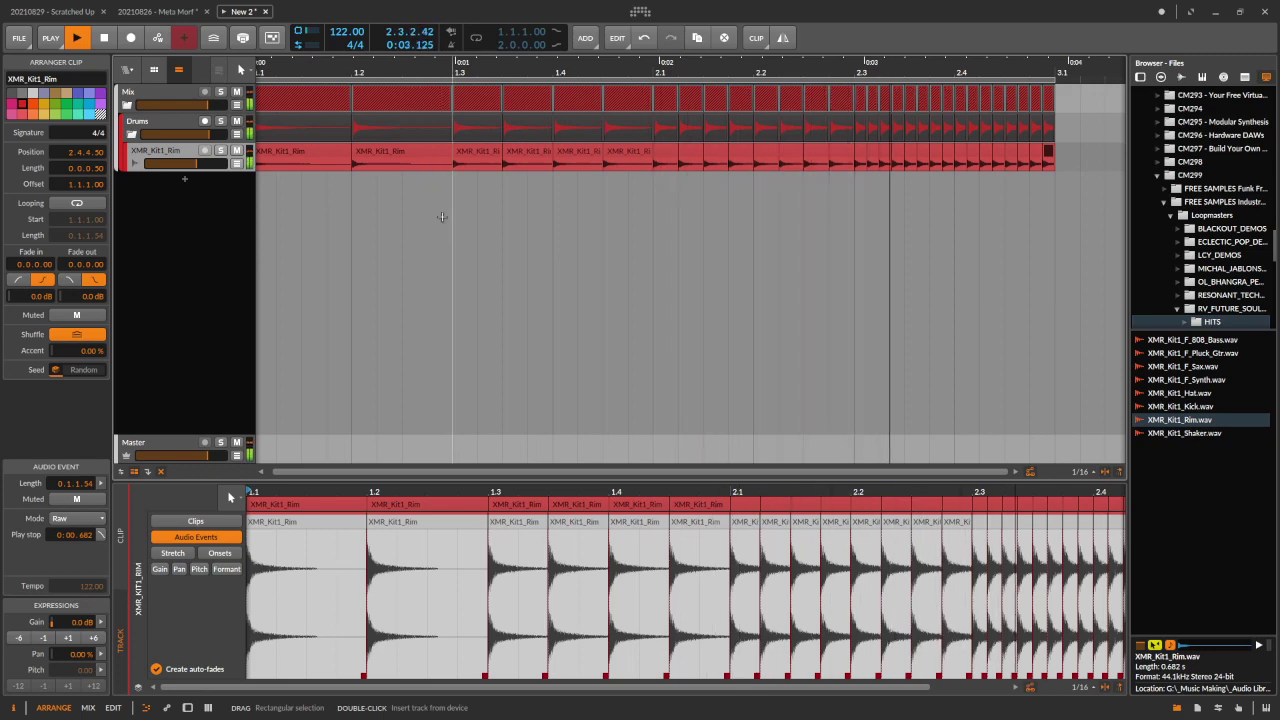
{"action": "key", "text": "space"}
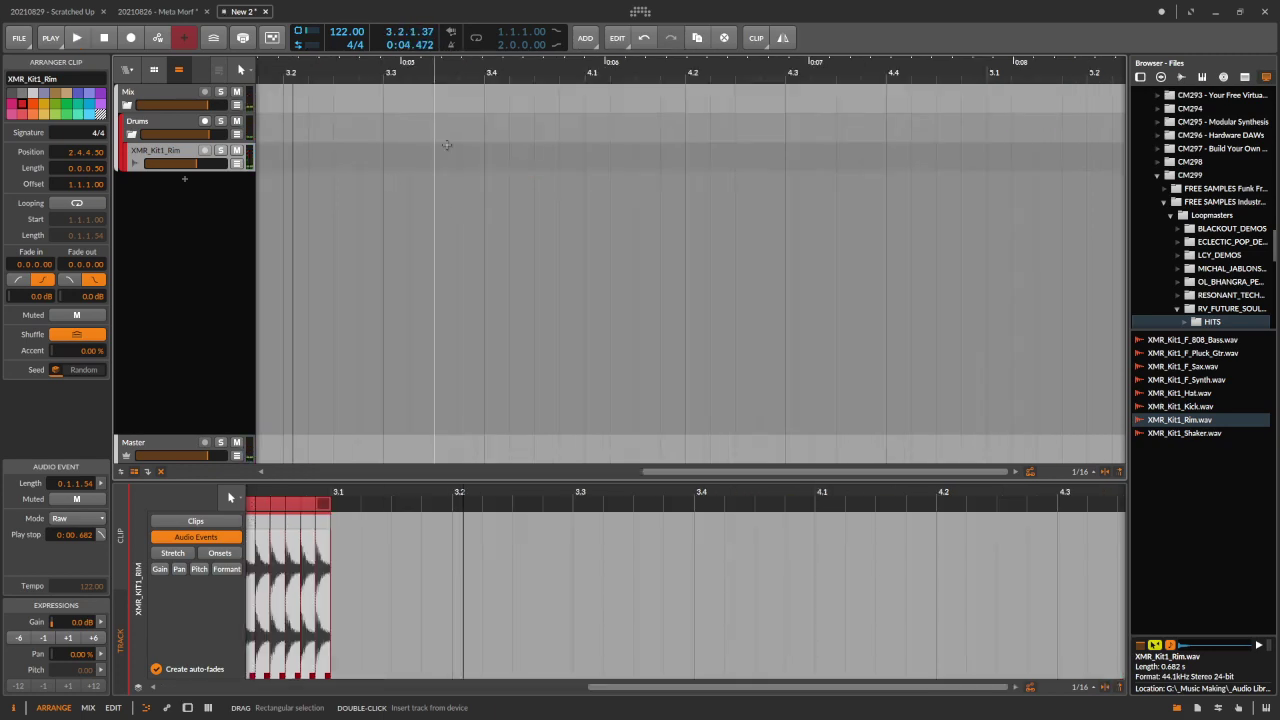
{"action": "key", "text": "shift+z"}
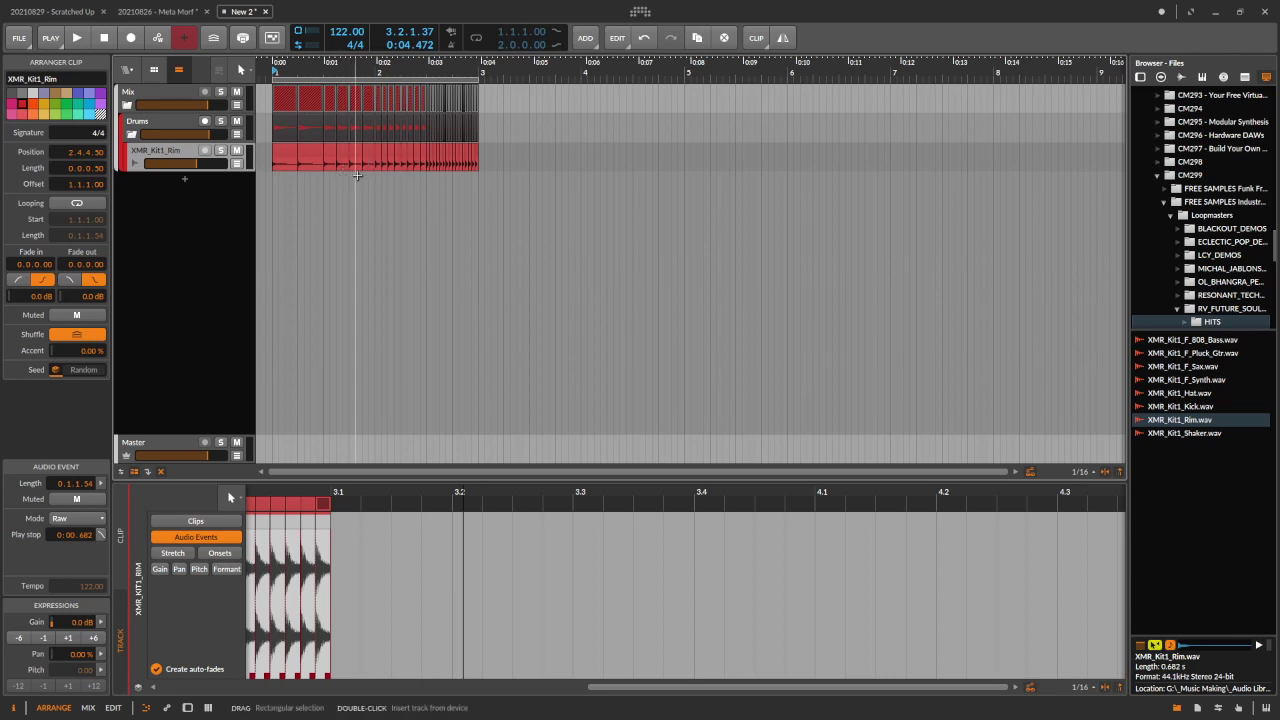
Duplicate the XMR_Kit1_Rim track along with its clips.
{"action": "left_click", "coordinate": [280, 157]}
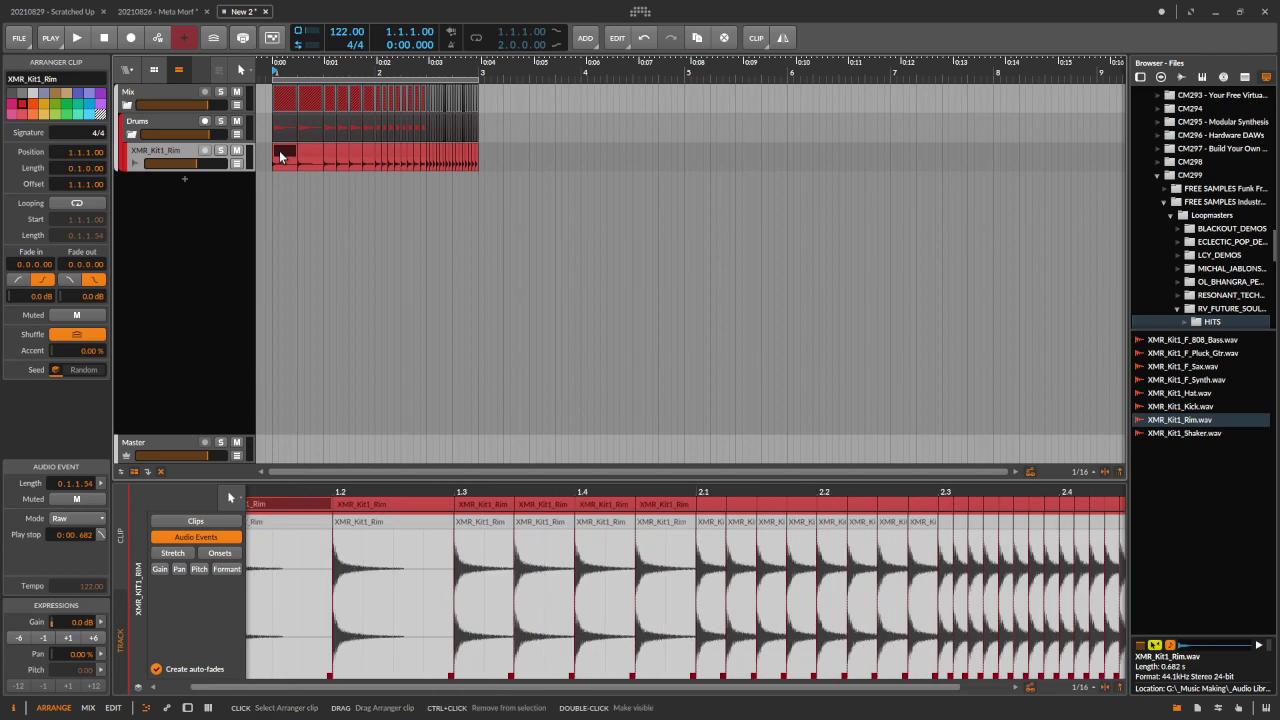
{"action": "left_click", "coordinate": [176, 152]}
{"action": "right_click", "coordinate": [176, 152]}
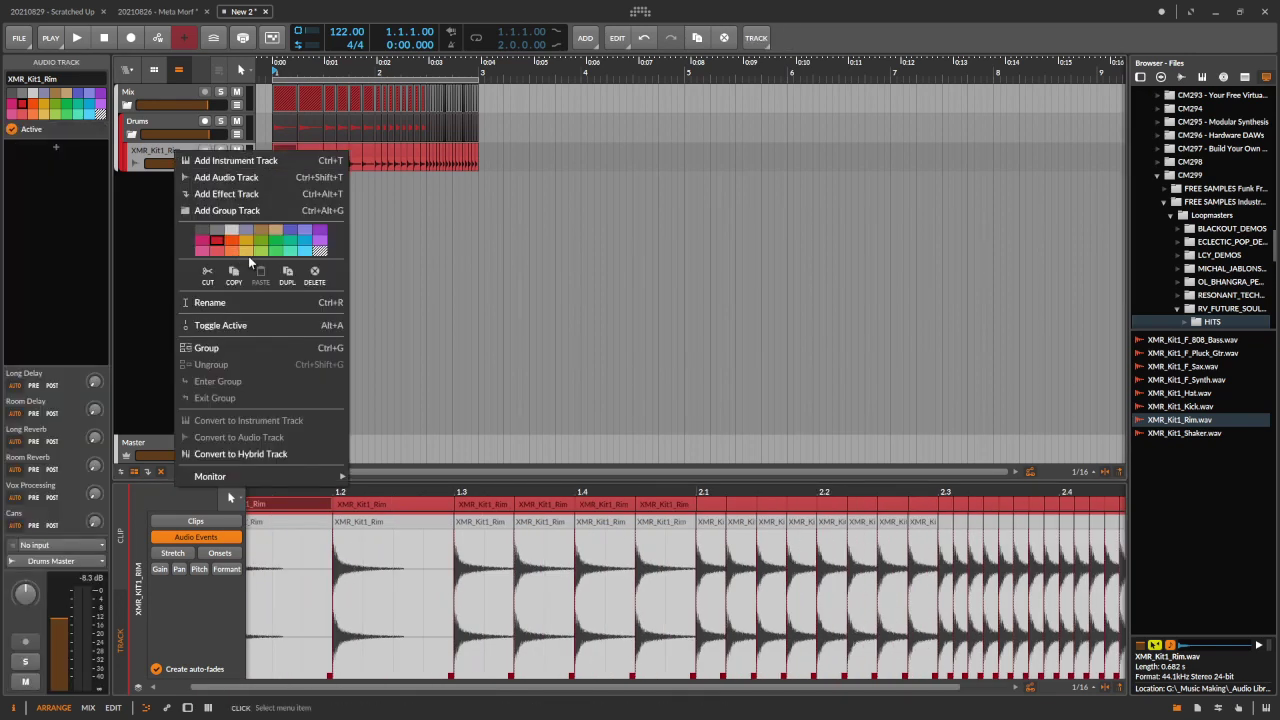
{"action": "left_click", "coordinate": [287, 275]}
Mute the original rim track and delete the copy's audio from 1.2.1.00 to 3.2.1.00.
{"action": "left_click", "coordinate": [237, 150]}
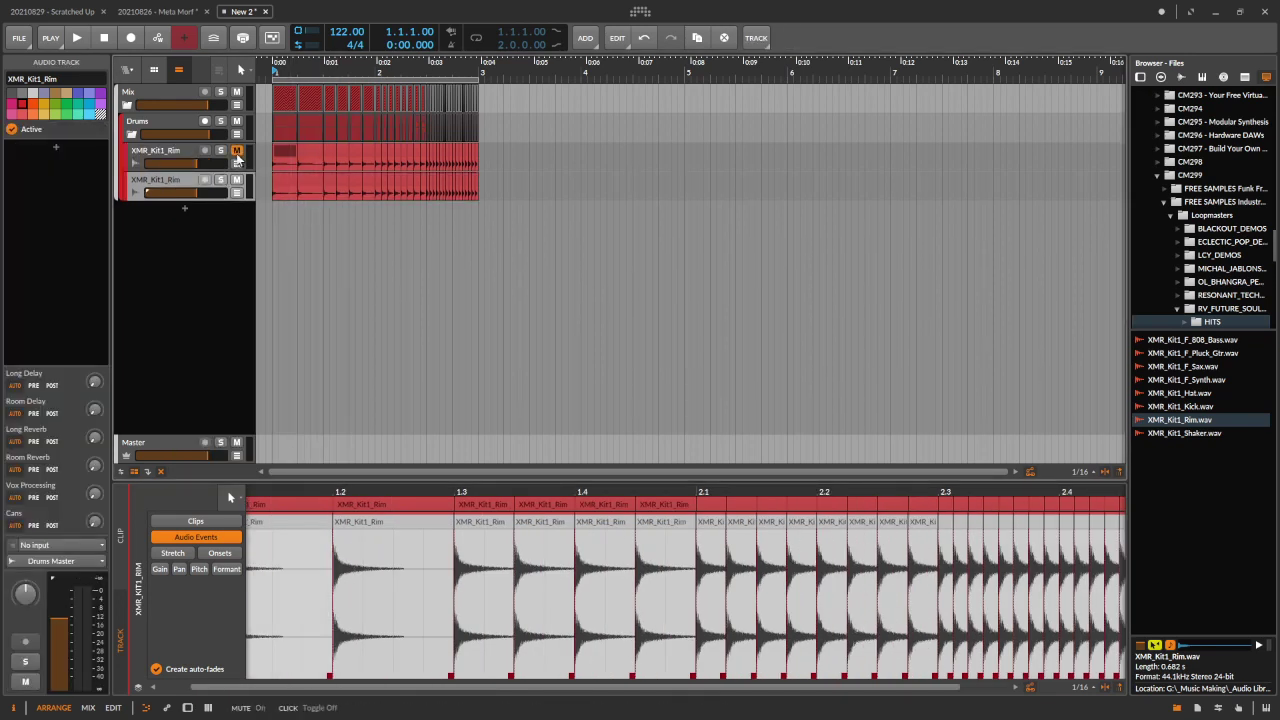
{"action": "left_click_drag", "start_coordinate": [504, 188], "coordinate": [297, 188]}
{"action": "key", "text": "Delete"}
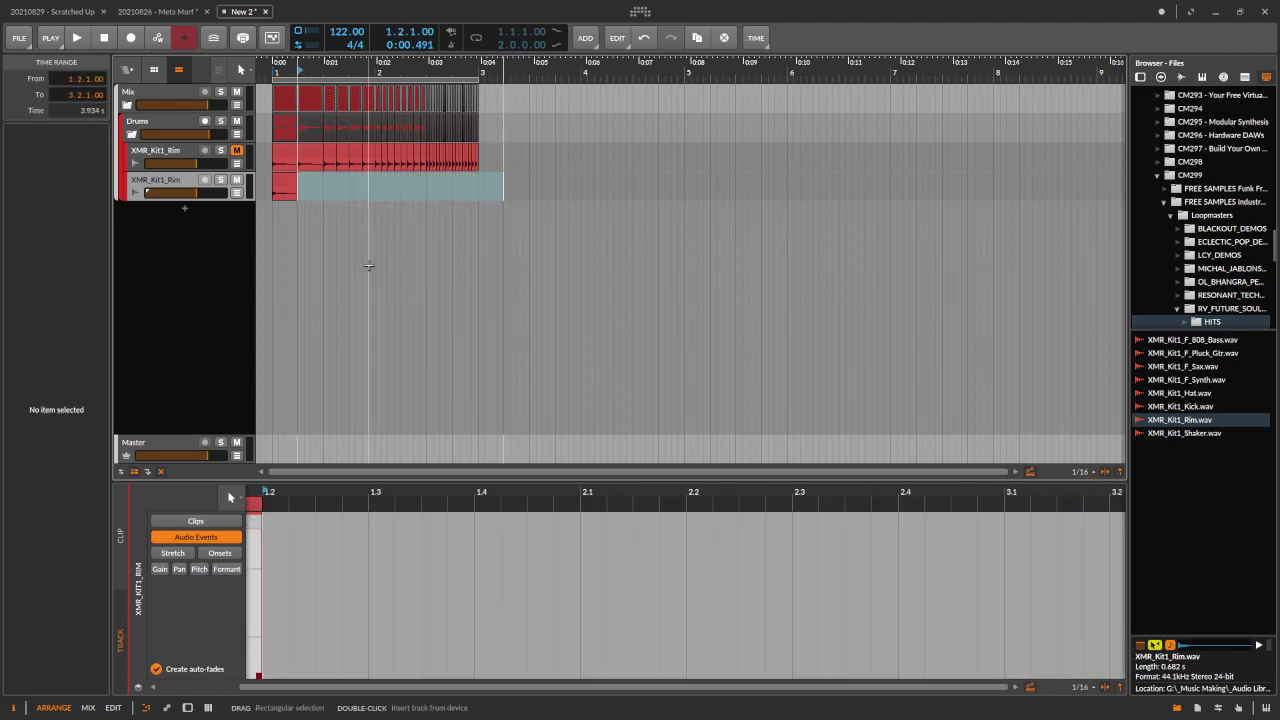
{"action": "left_click", "coordinate": [280, 182]}
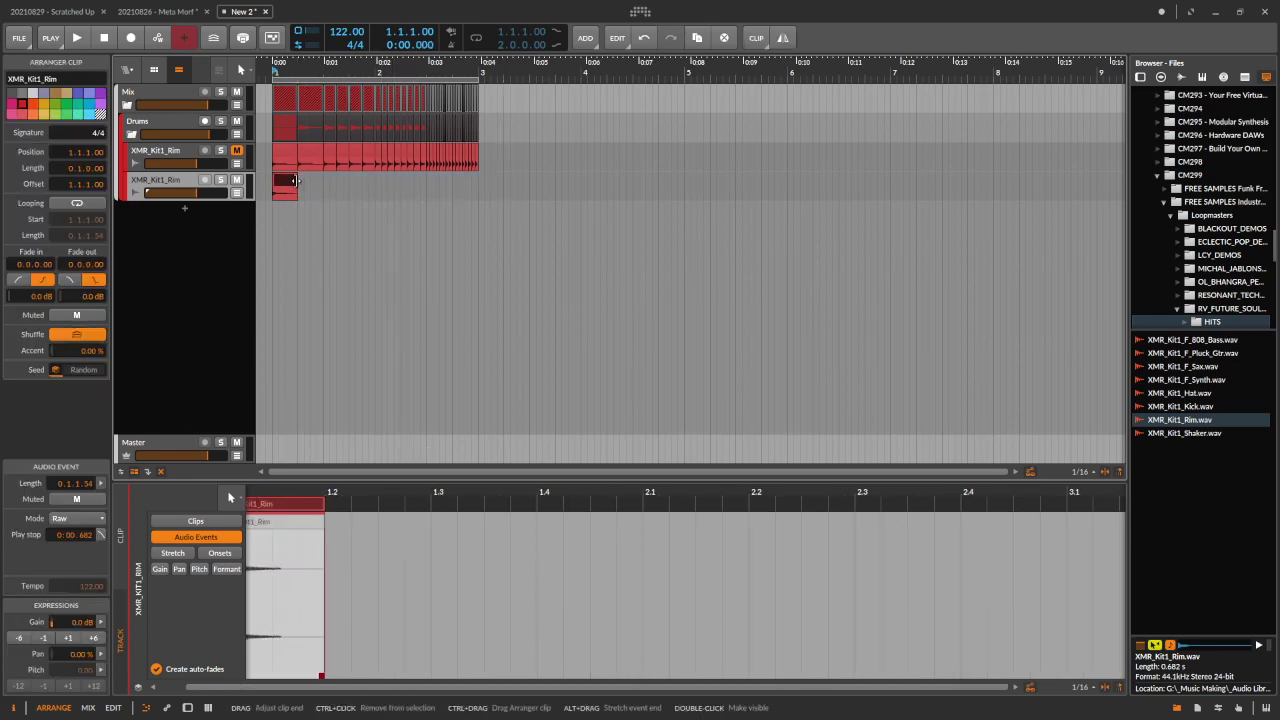
Extend the single rim clip to bar 3 and select its audio event to reach the Repeat operator.
{"action": "left_click_drag", "start_coordinate": [294, 181], "coordinate": [480, 180]}
{"action": "left_click_drag", "start_coordinate": [478, 488], "coordinate": [574, 488]}
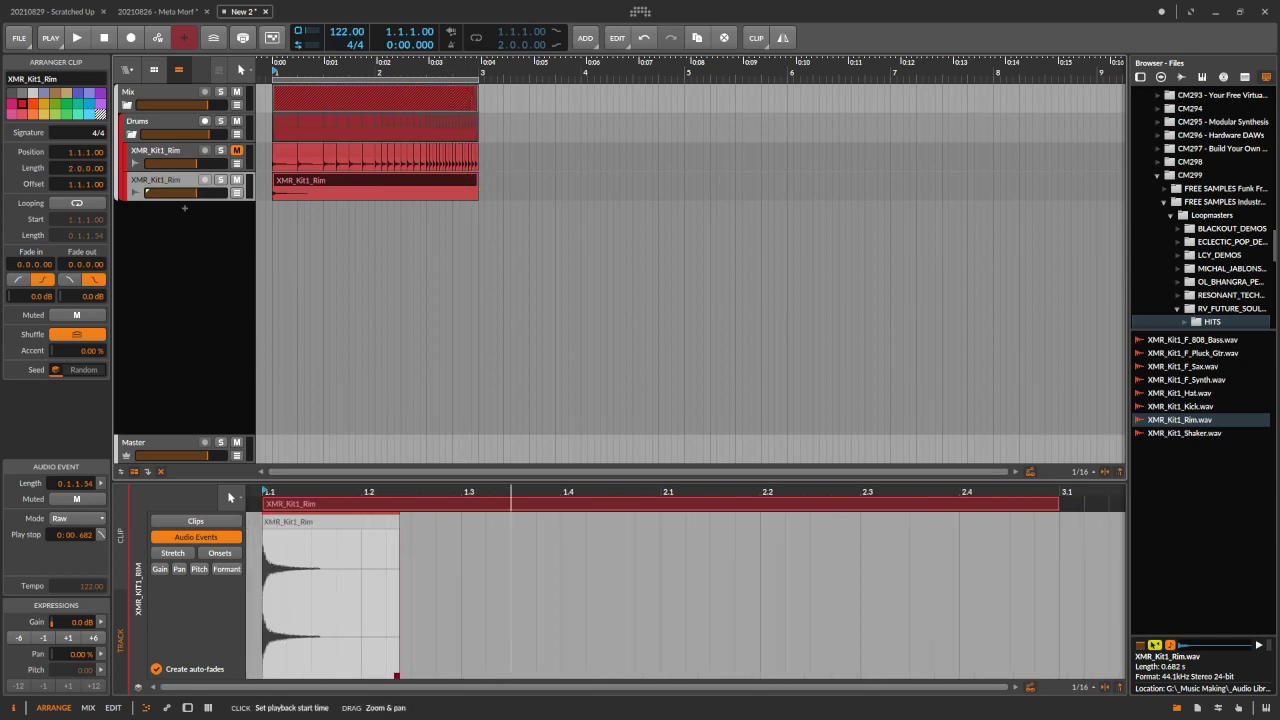
{"action": "left_click", "coordinate": [367, 530]}
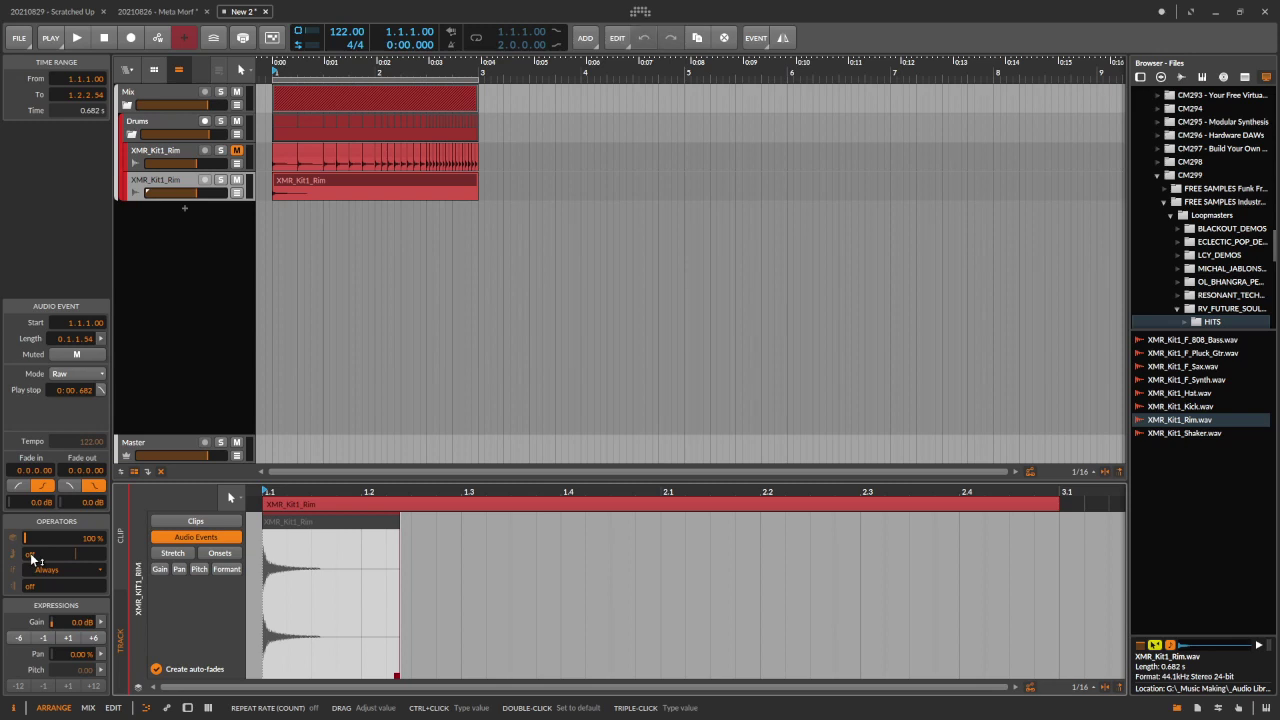
{"action": "left_click_drag", "start_coordinate": [30, 557], "coordinate": [30, 553]}
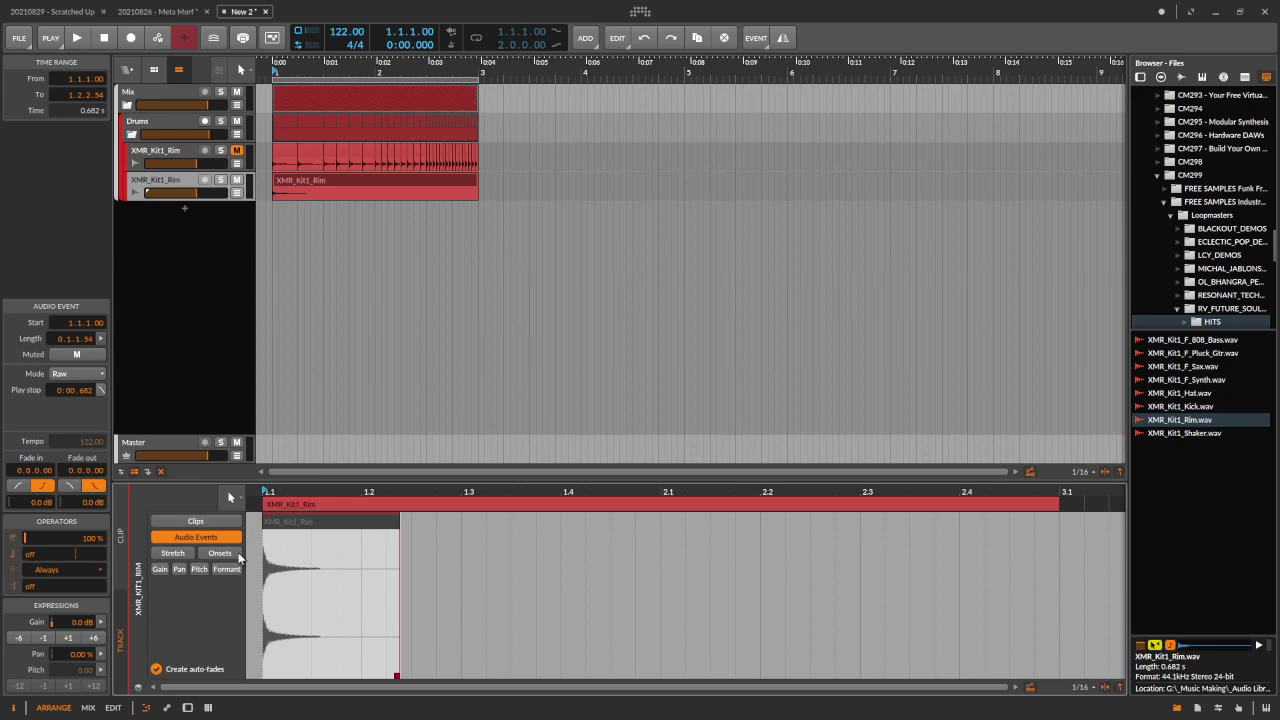
Stretch the rim audio event to 3.1, set Repeat to 24, and play it back.
{"action": "left_click_drag", "start_coordinate": [399, 520], "coordinate": [1060, 510]}
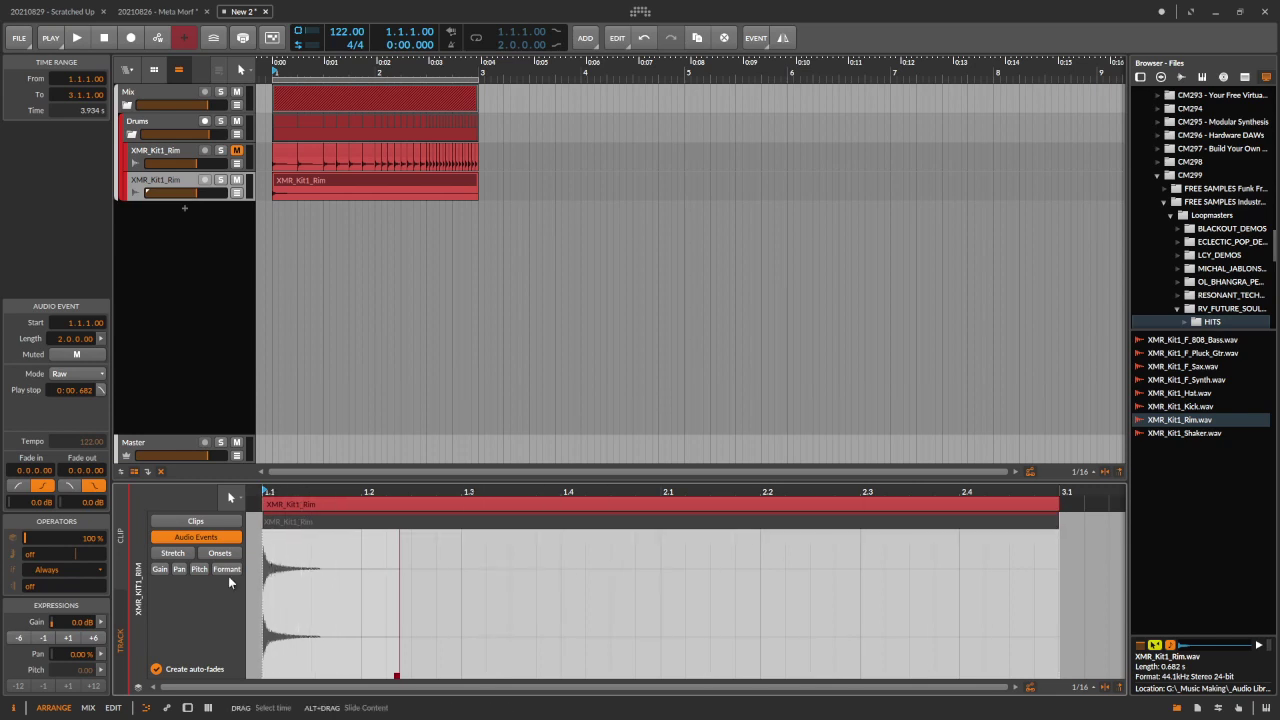
{"action": "left_click_drag", "start_coordinate": [30, 558], "coordinate": [30, 468]}
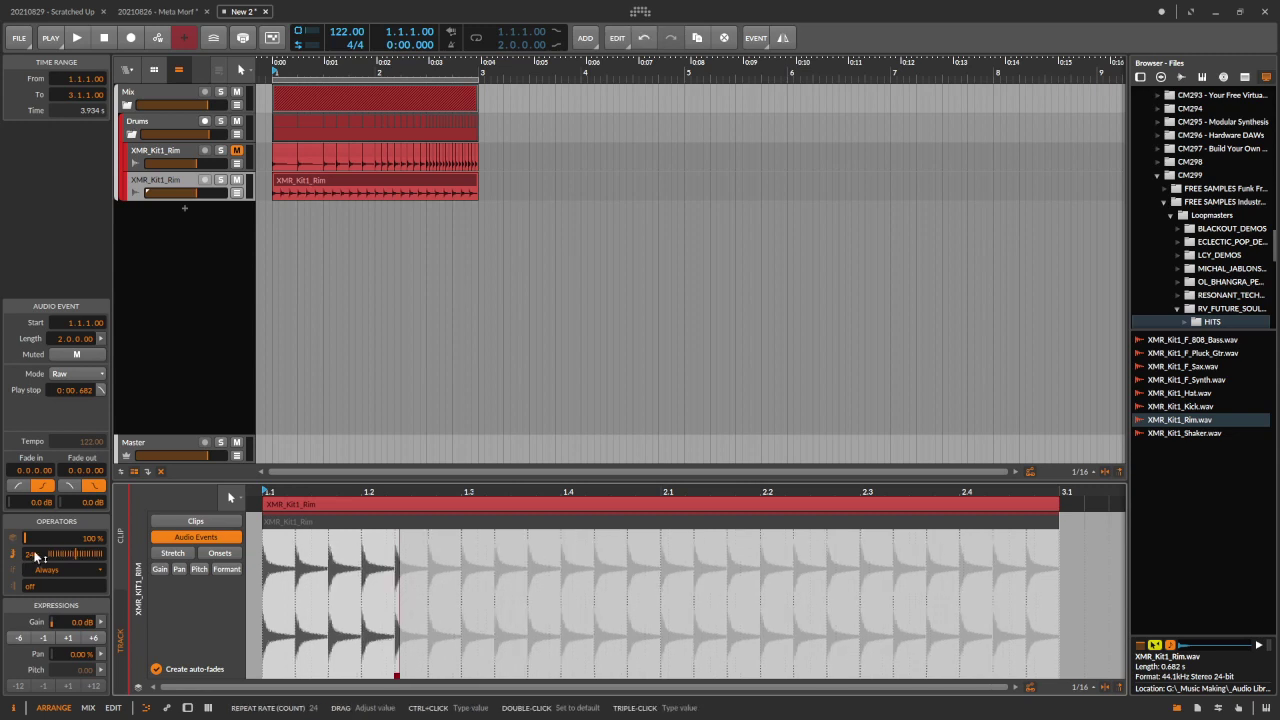
{"action": "key", "text": "space"}
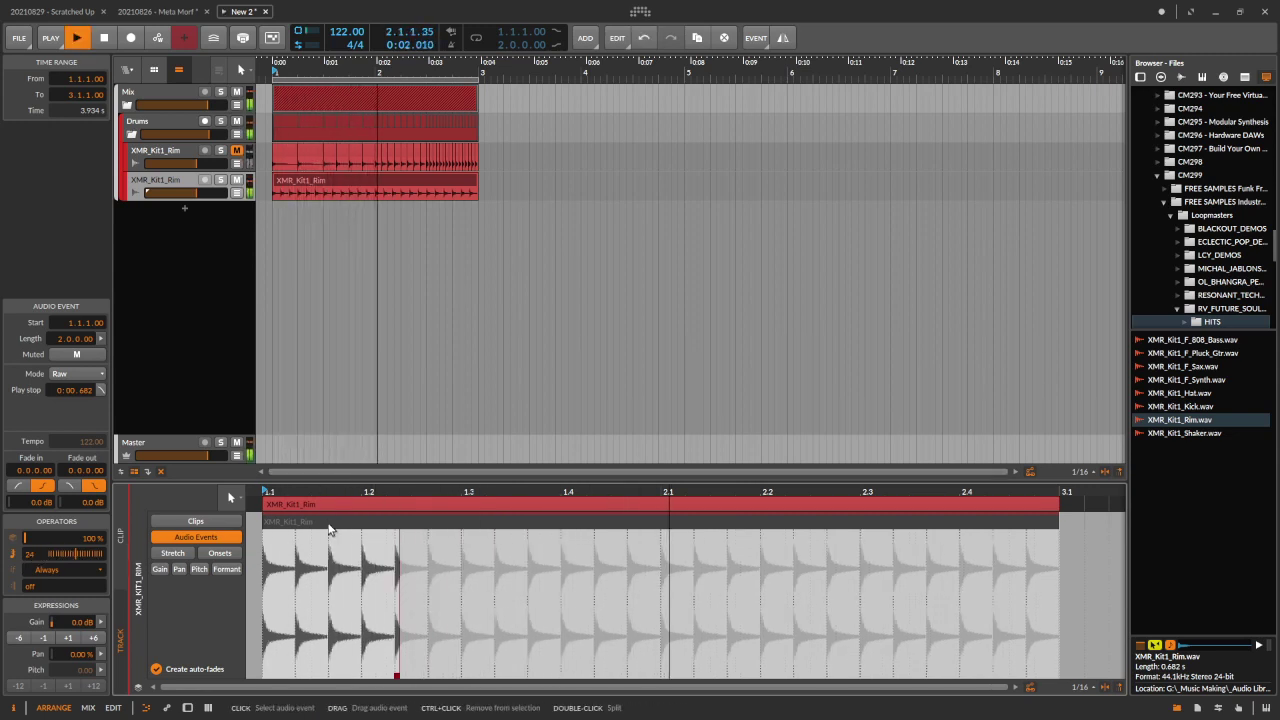
Bend the Repeat curve so the hits crowd toward bar 3, then audition and deselect.
{"action": "key", "text": "space"}
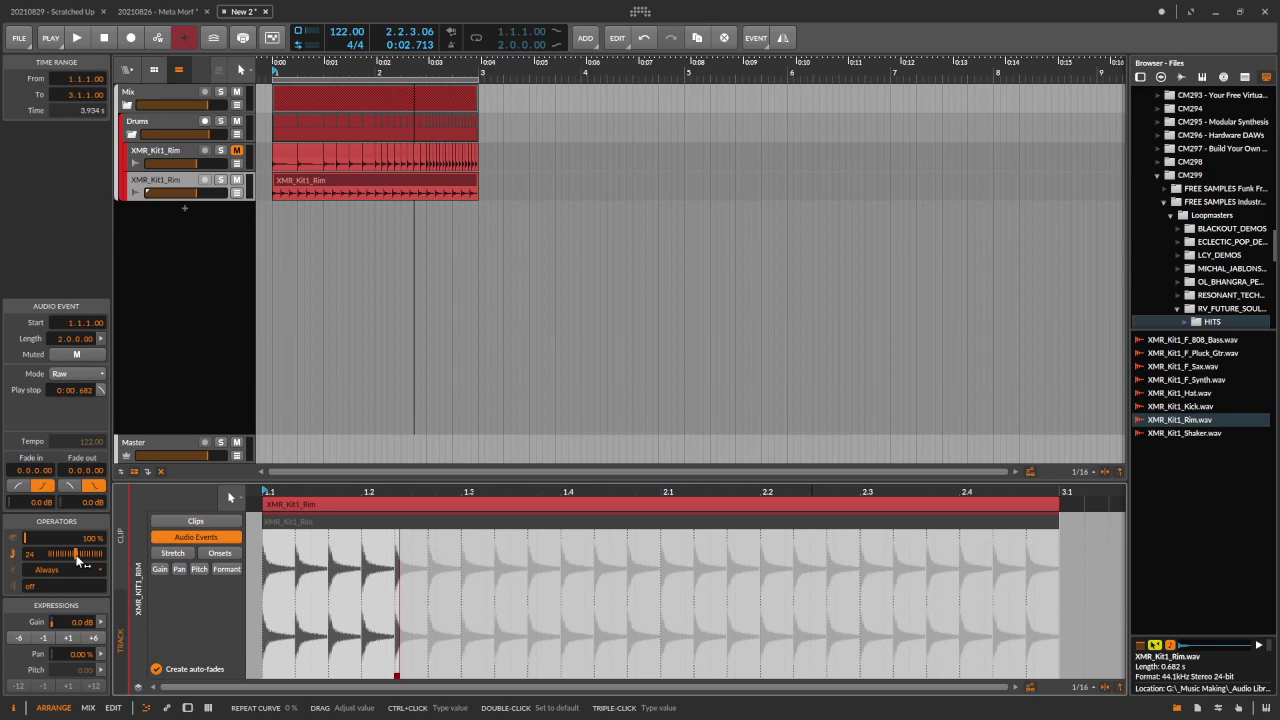
{"action": "mouse_move", "coordinate": [78, 557]}
{"action": "left_mouse_down"}
{"action": "mouse_move", "coordinate": [78, 635]}
{"action": "mouse_move", "coordinate": [78, 552]}
{"action": "left_mouse_up"}
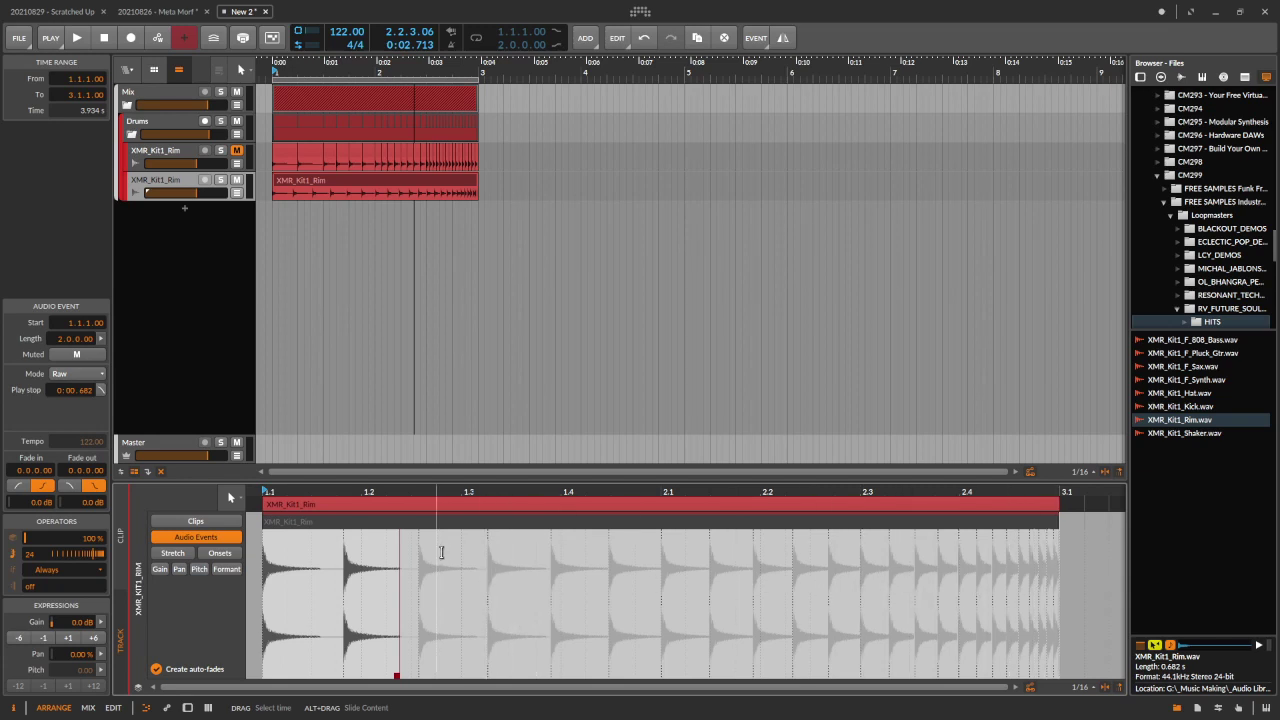
{"action": "key", "text": "space"}
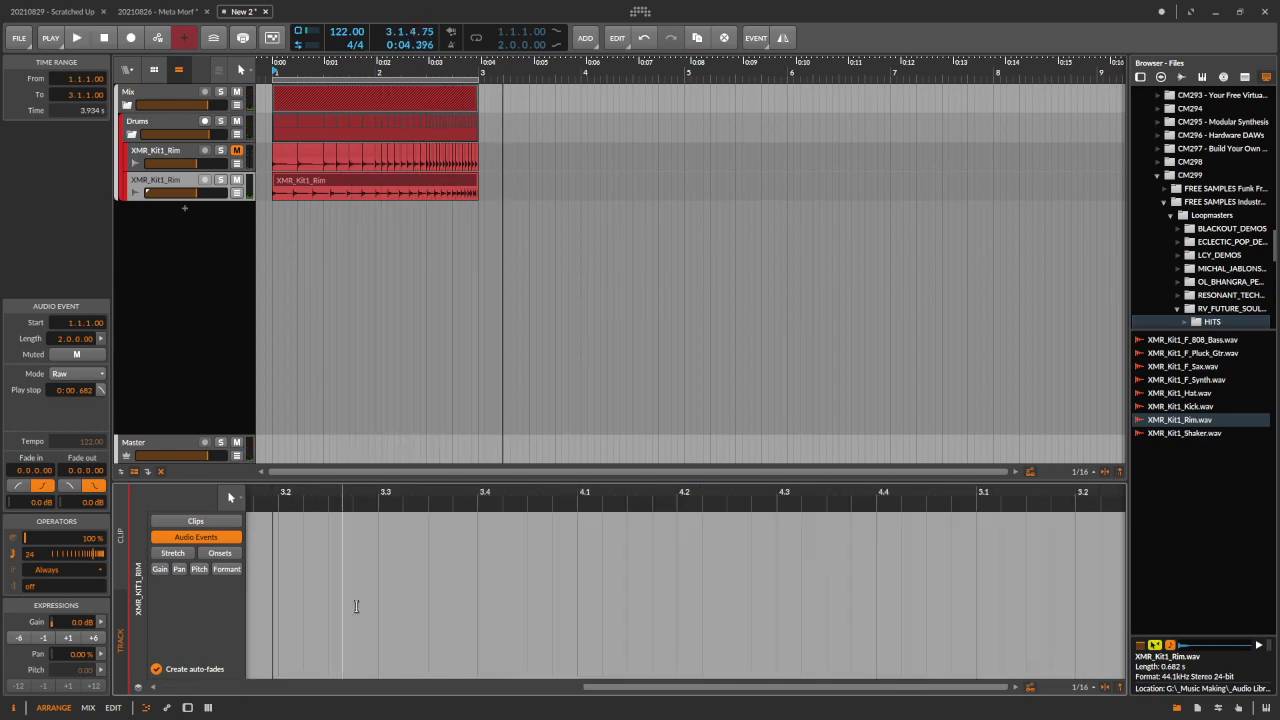
{"action": "scroll", "coordinate": [340, 570], "scroll_direction": "left", "scroll_amount": 8}
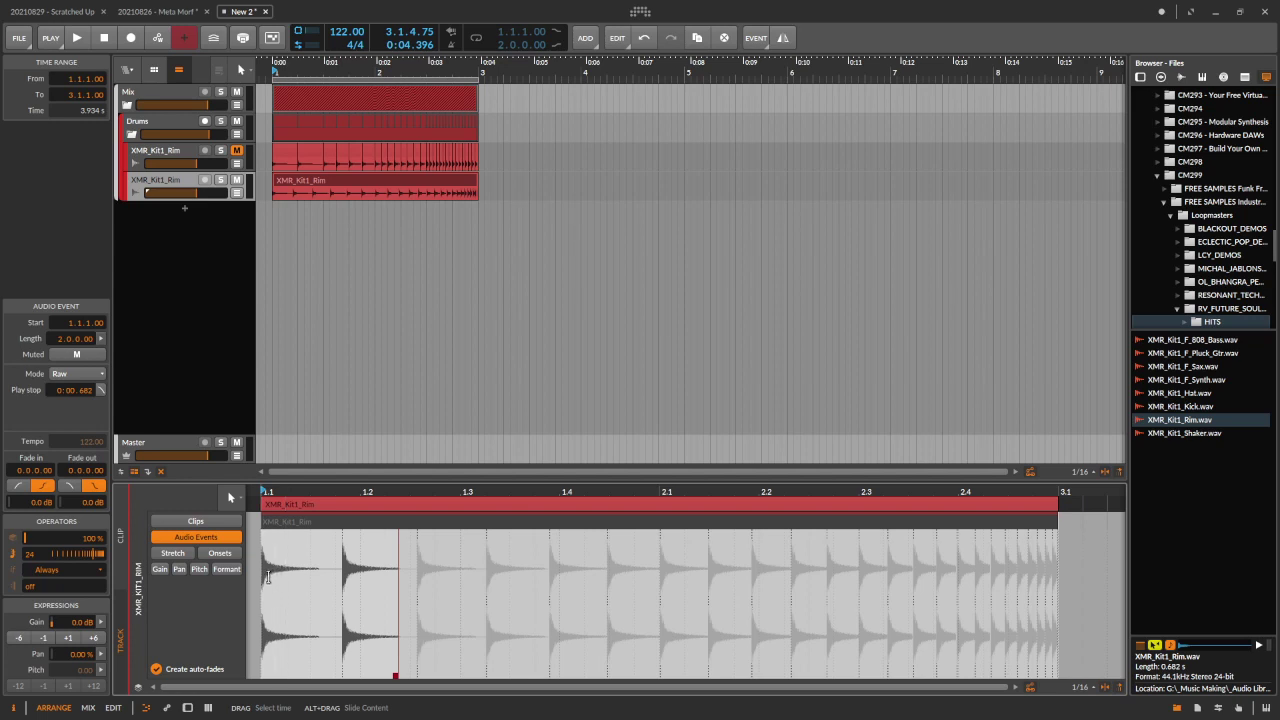
{"action": "left_click", "coordinate": [268, 577]}
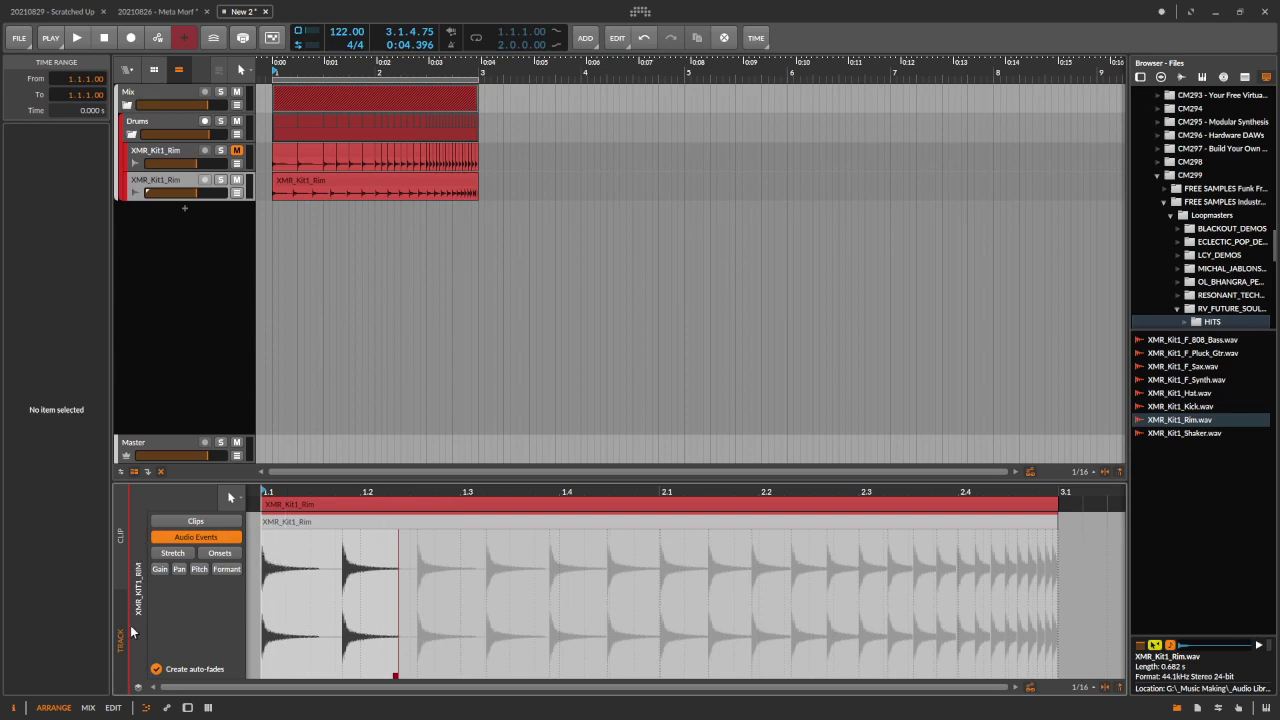
Set the rim event's Repeat curve to about -79% and play back the result.
{"action": "left_click", "coordinate": [307, 504]}
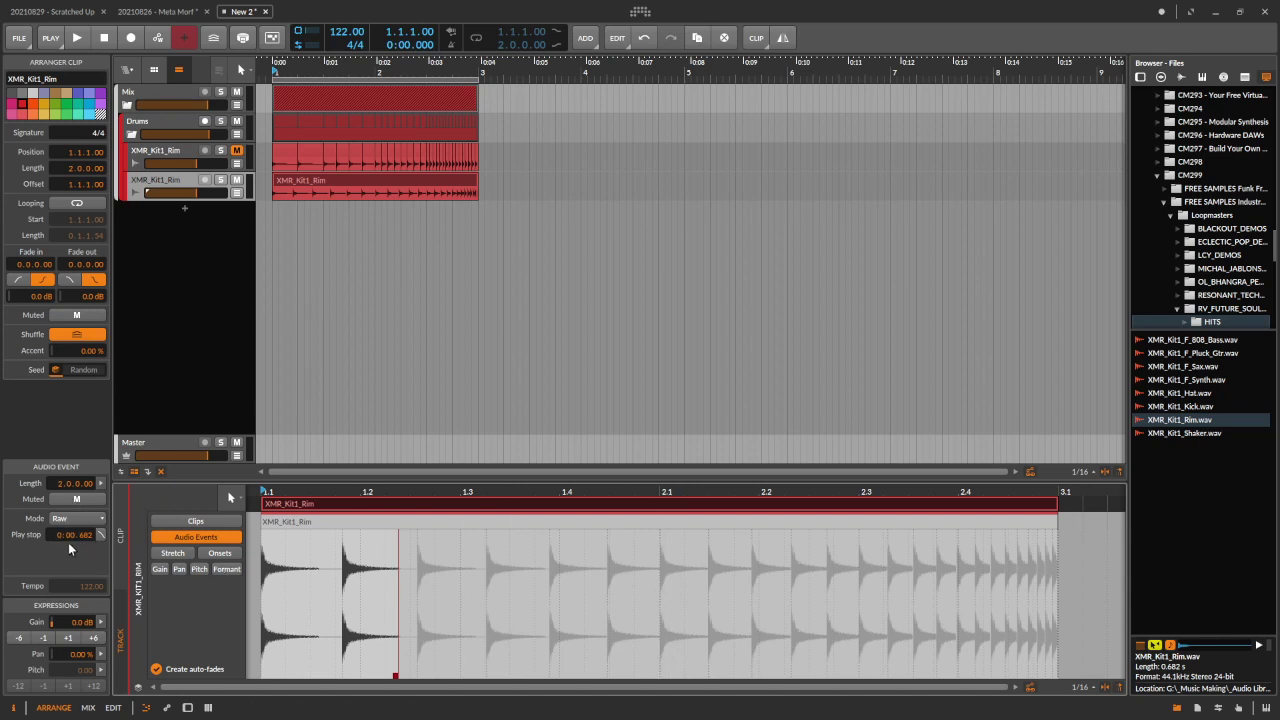
{"action": "key", "text": "ctrl+a"}
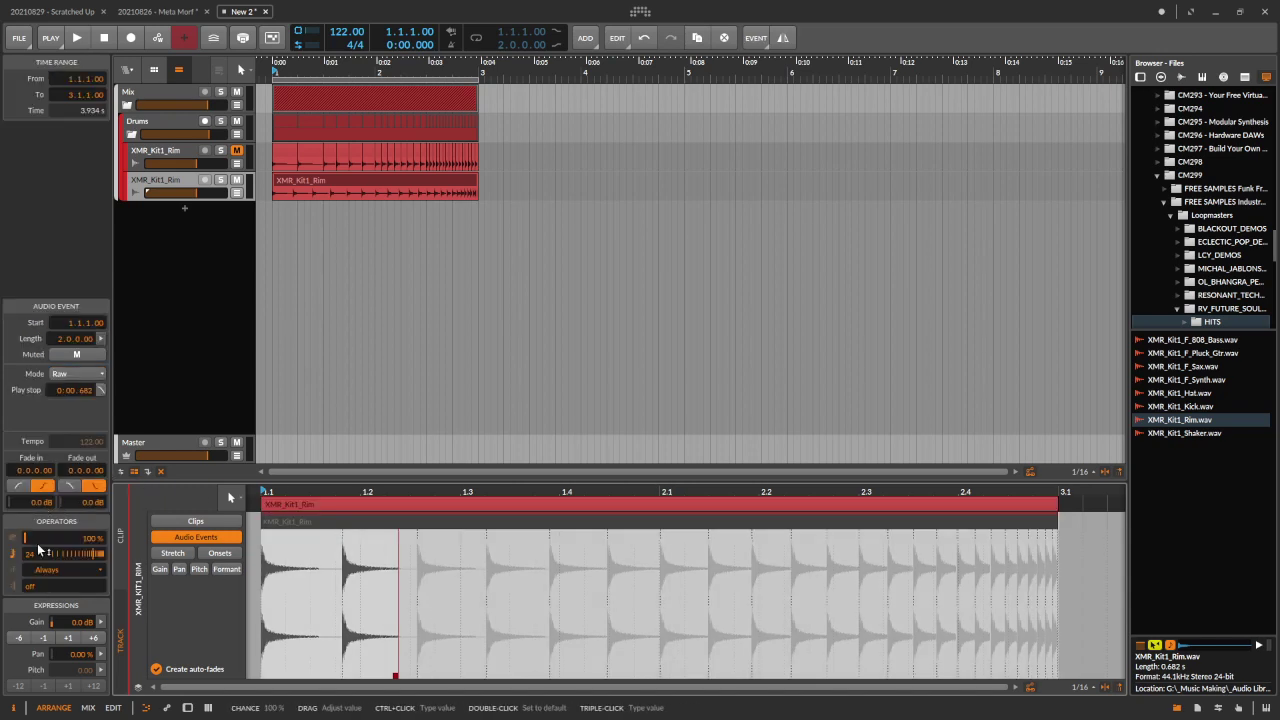
{"action": "left_click_drag", "start_coordinate": [92, 554], "coordinate": [92, 605]}
{"action": "key", "text": "space"}
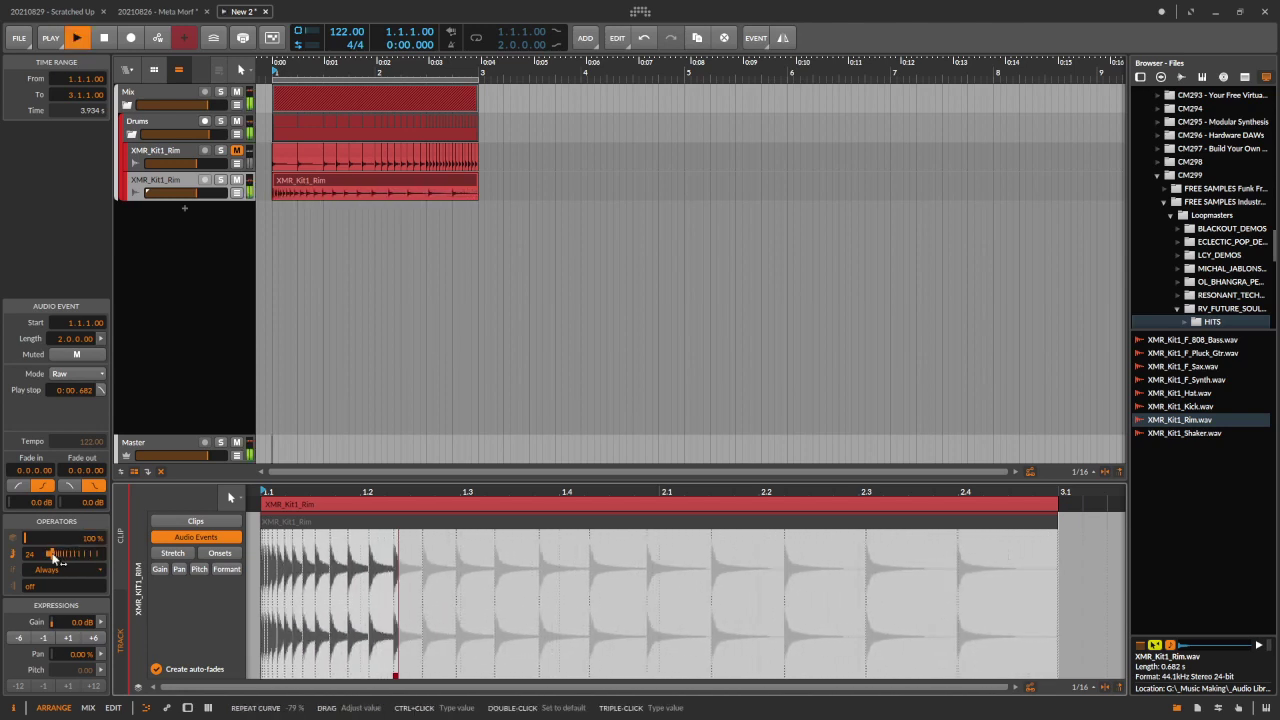